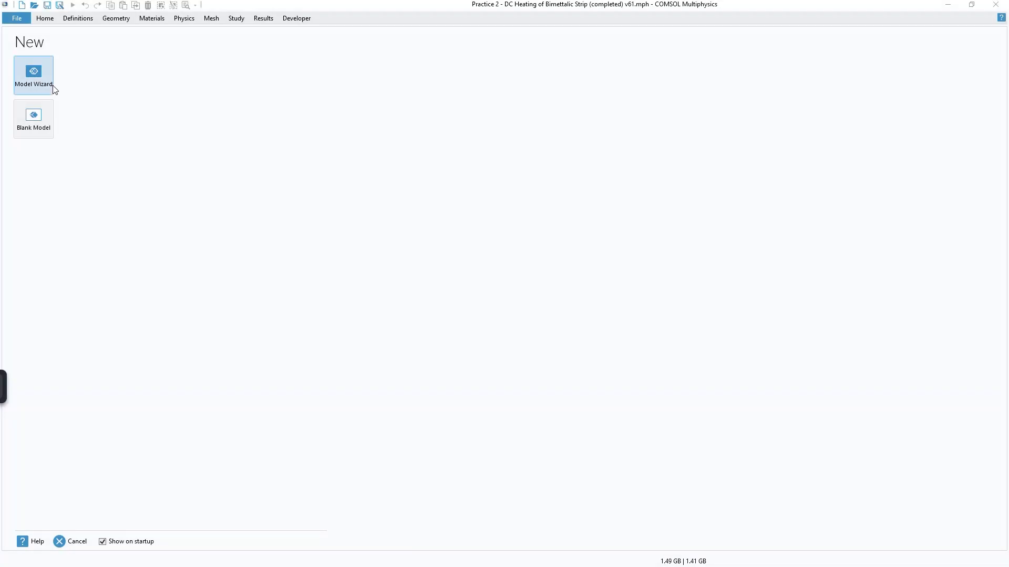
- Create a new 3D model with Solid Mechanics and no study, discarding the previous file's changes
click(44, 88)
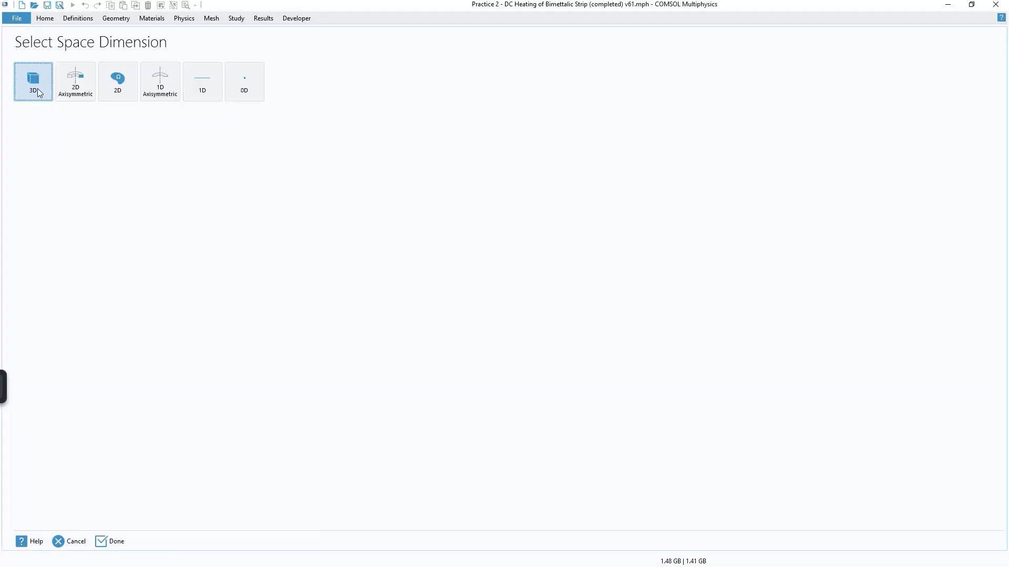
click(37, 93)
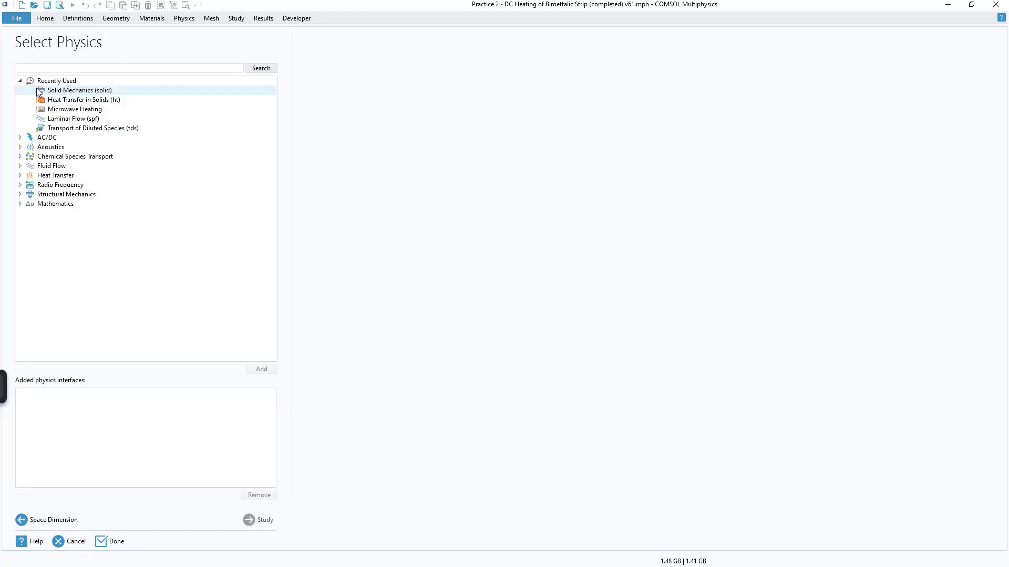
click(105, 90)
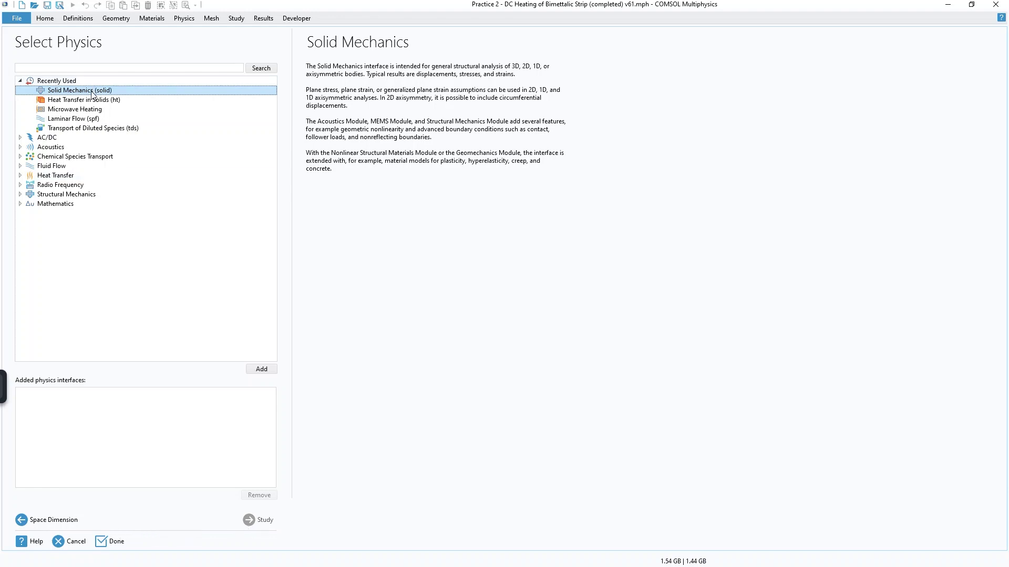
key(Return)
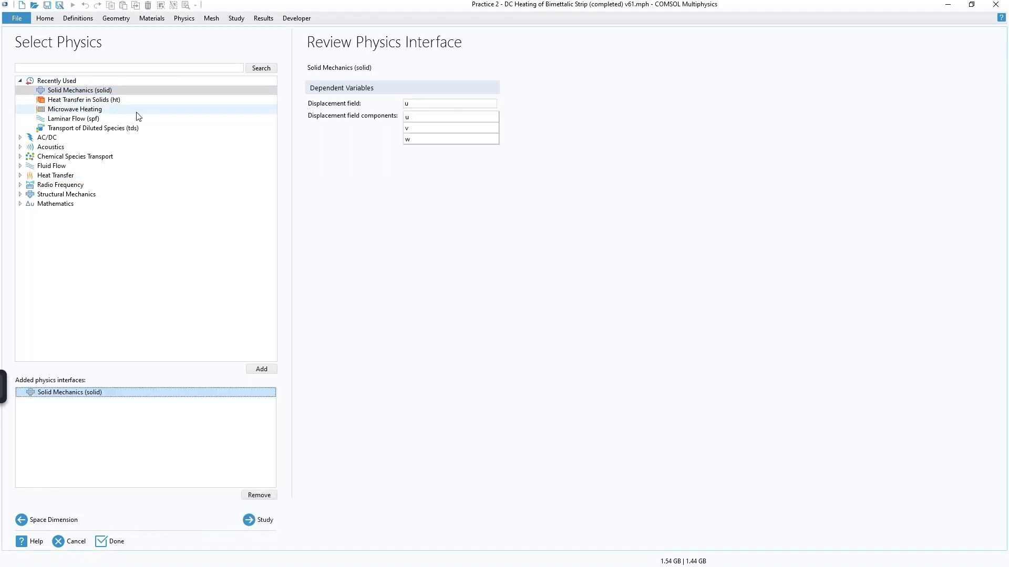
click(250, 522)
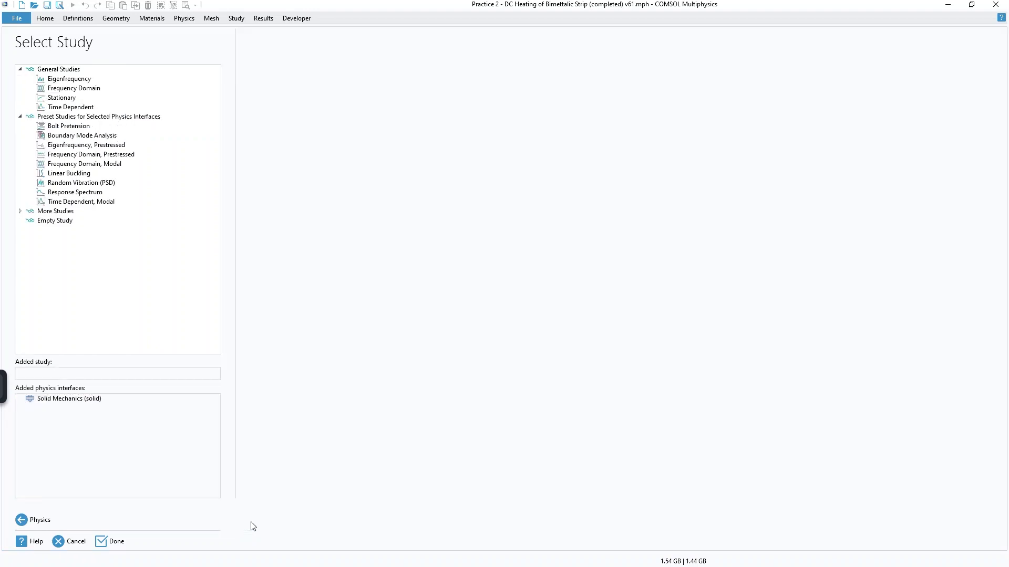
click(112, 545)
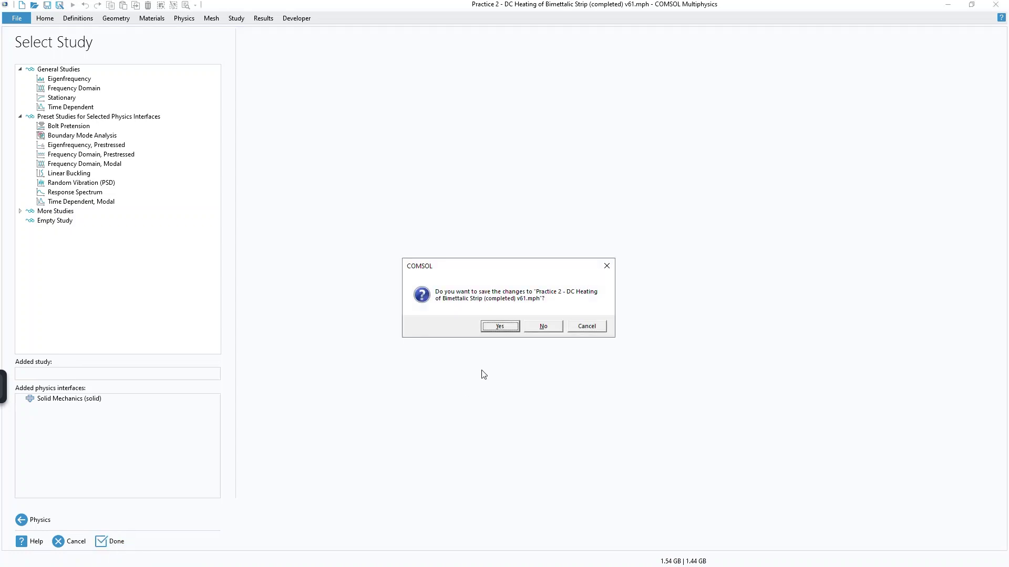
click(542, 326)
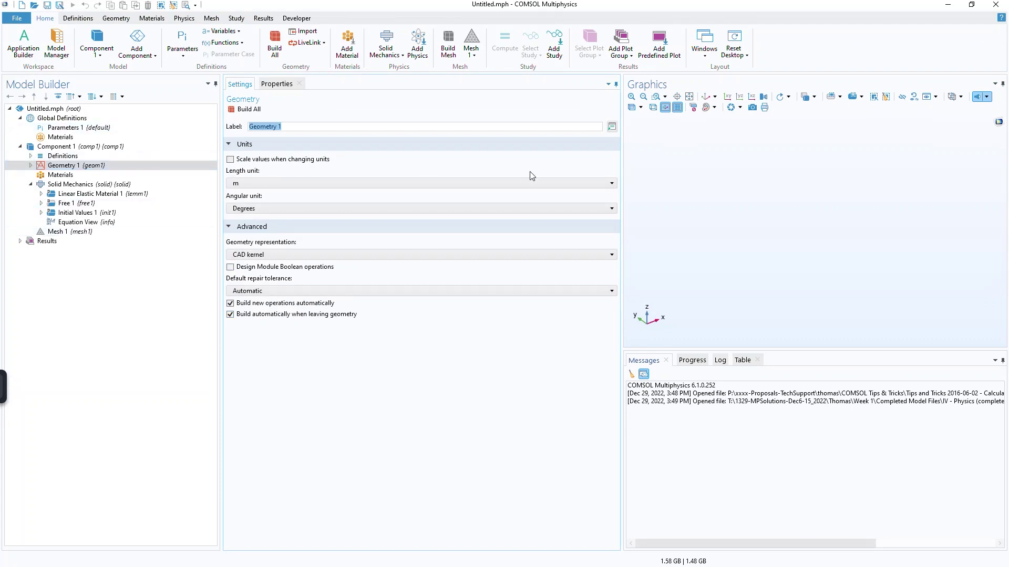
- Add the global parameter length_rod = 6[mm] with description 'Length of the rod'
drag(621, 170, 427, 157)
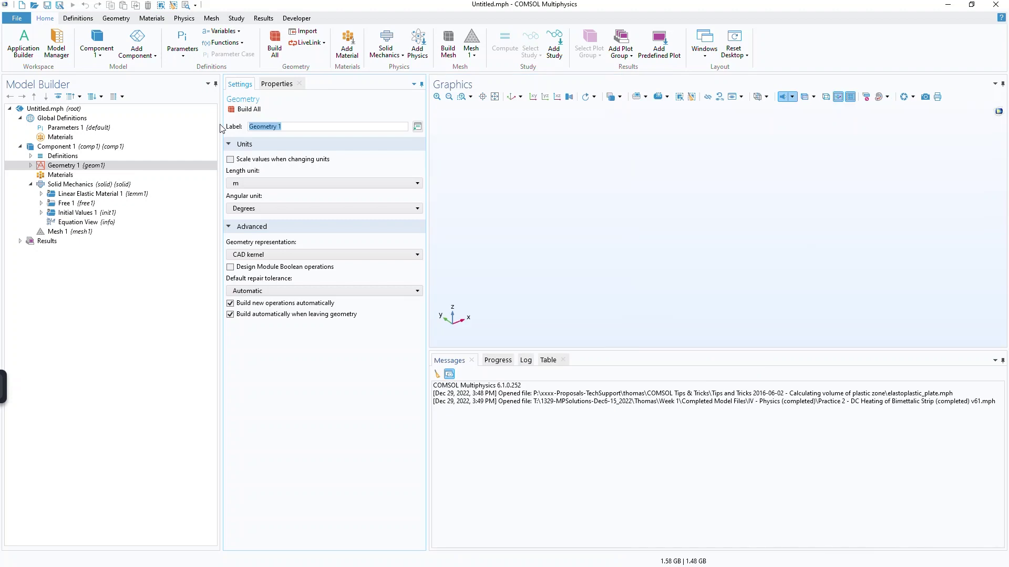
click(88, 128)
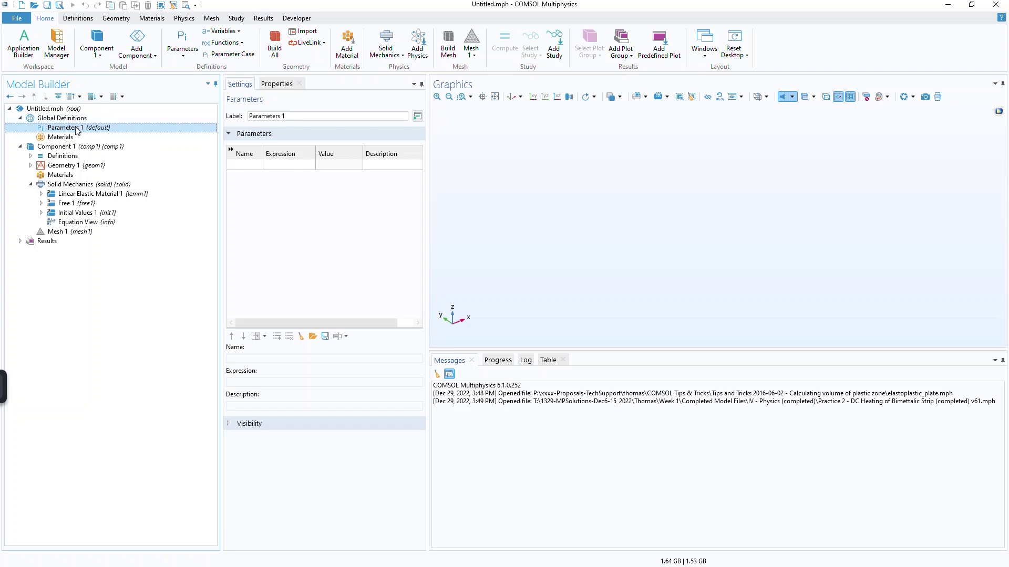
click(249, 164)
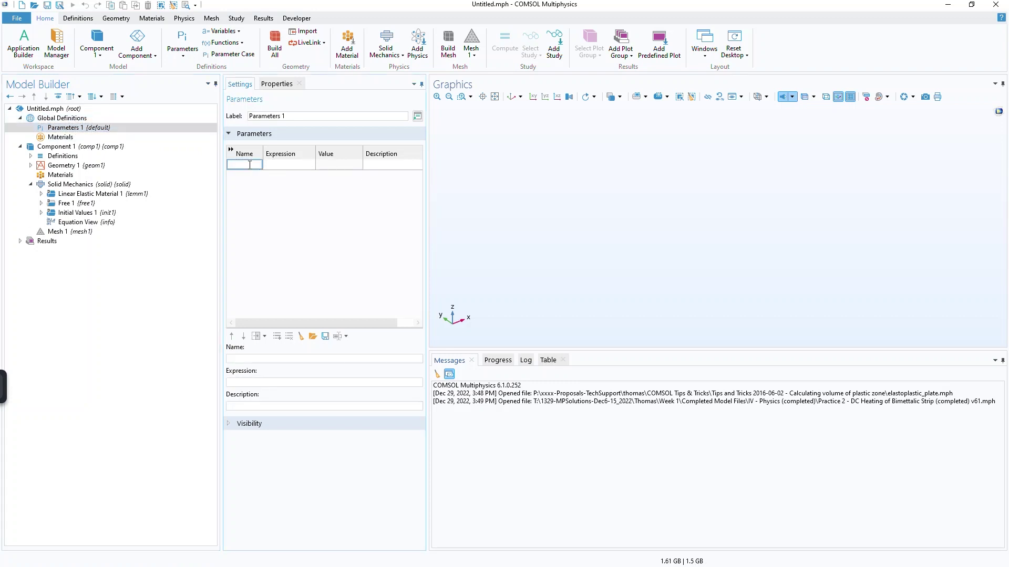
text(length_o)
key(Tab)
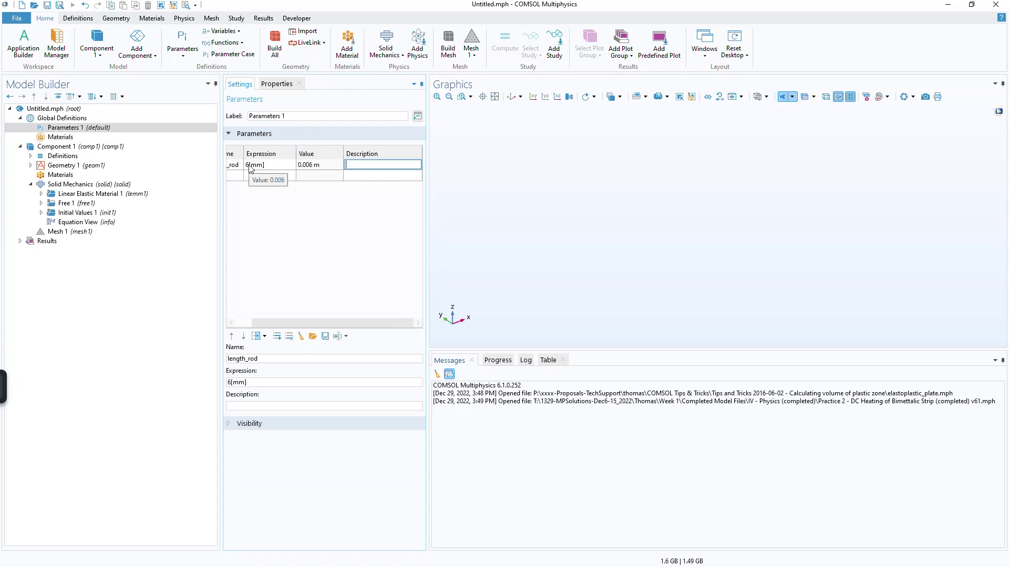
text(Length of the rod)
key(Tab)
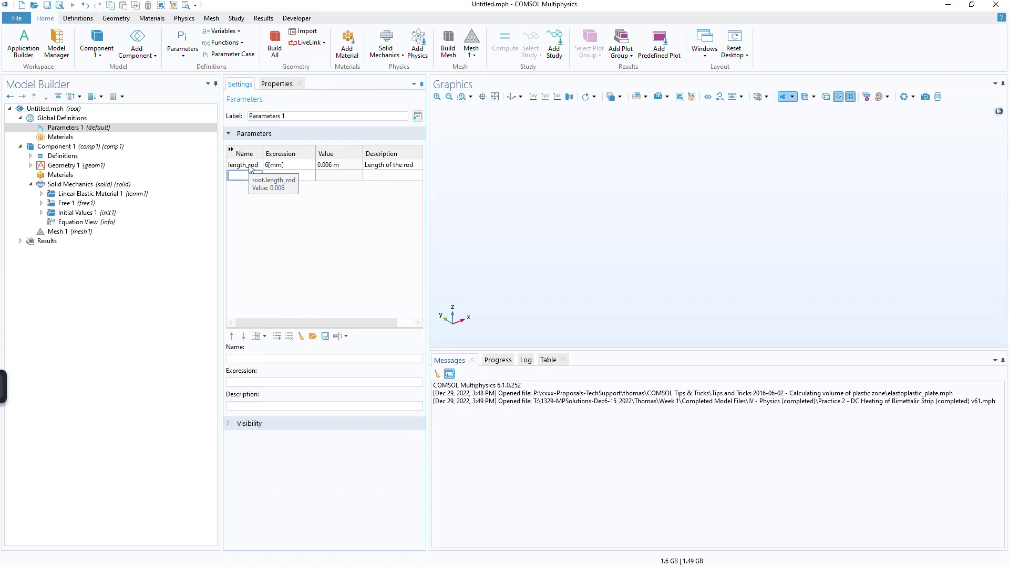
click(426, 151)
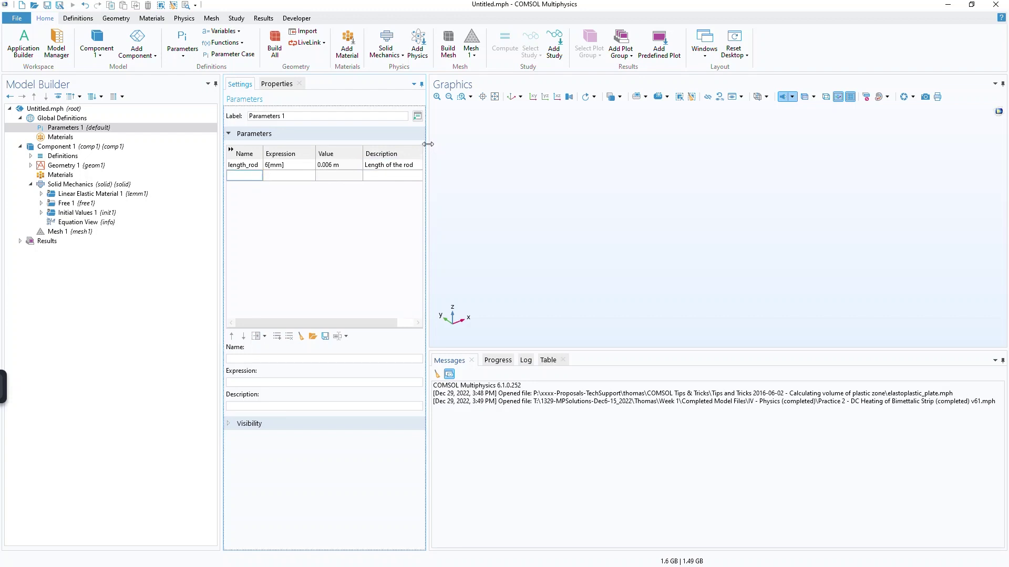
- Widen the Parameters table and add diam_rod = 1[mm] described as 'Diameter of the rod'
drag(494, 146, 492, 146)
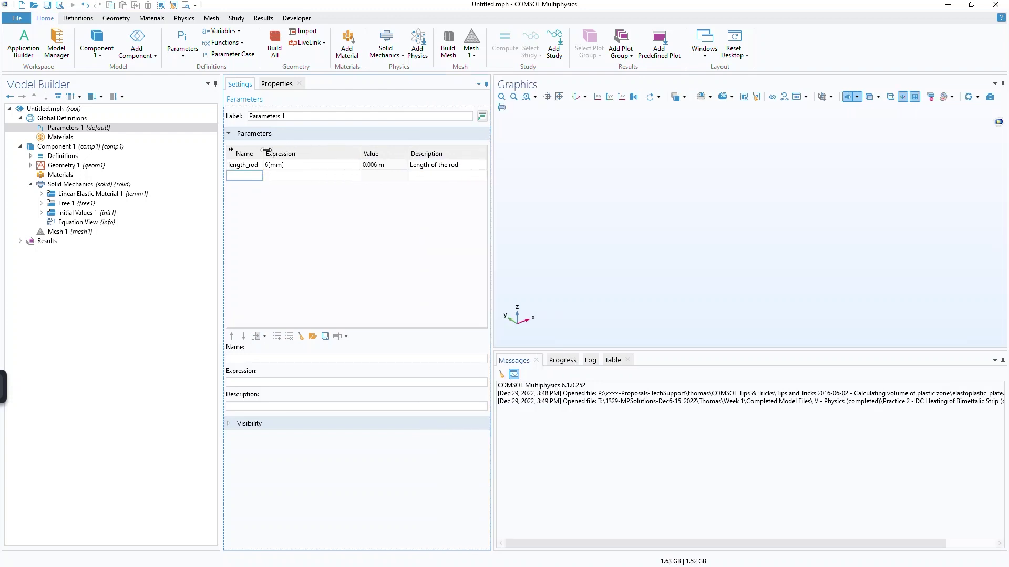
drag(376, 153, 323, 154)
click(255, 174)
text(dia)
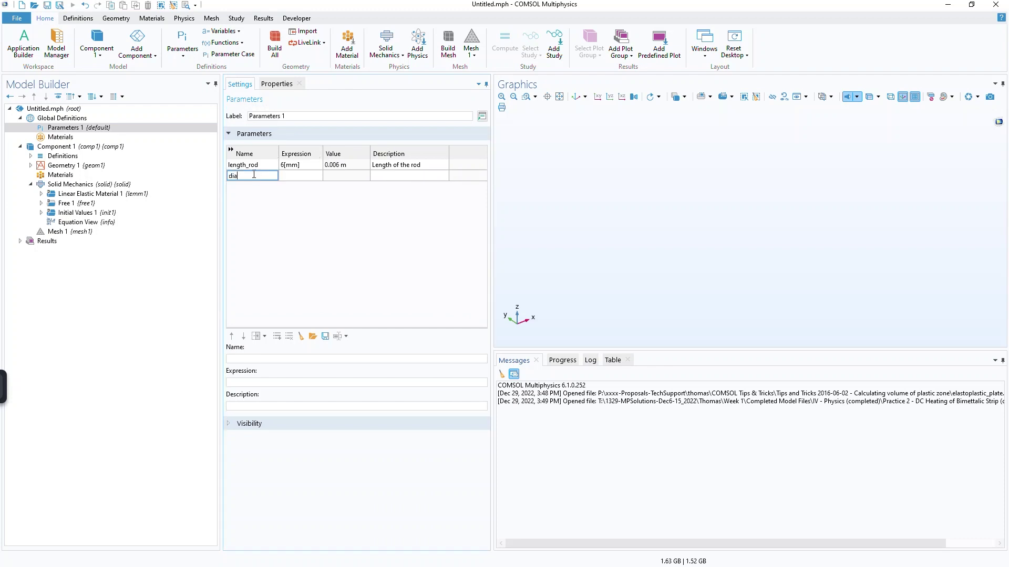
text(m_rod)
key(Tab)
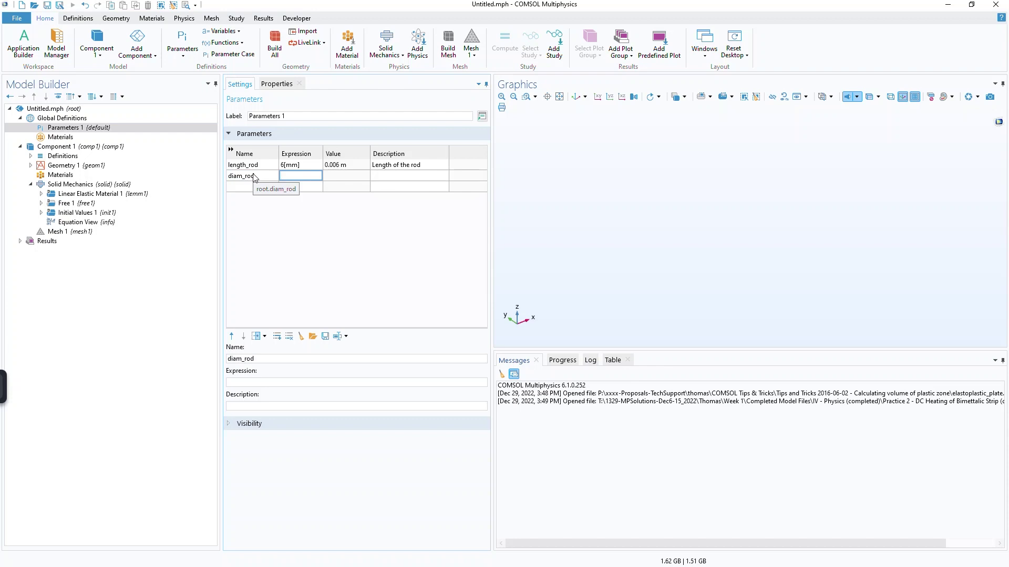
text(1[mm])
key(Tab)
text(D)
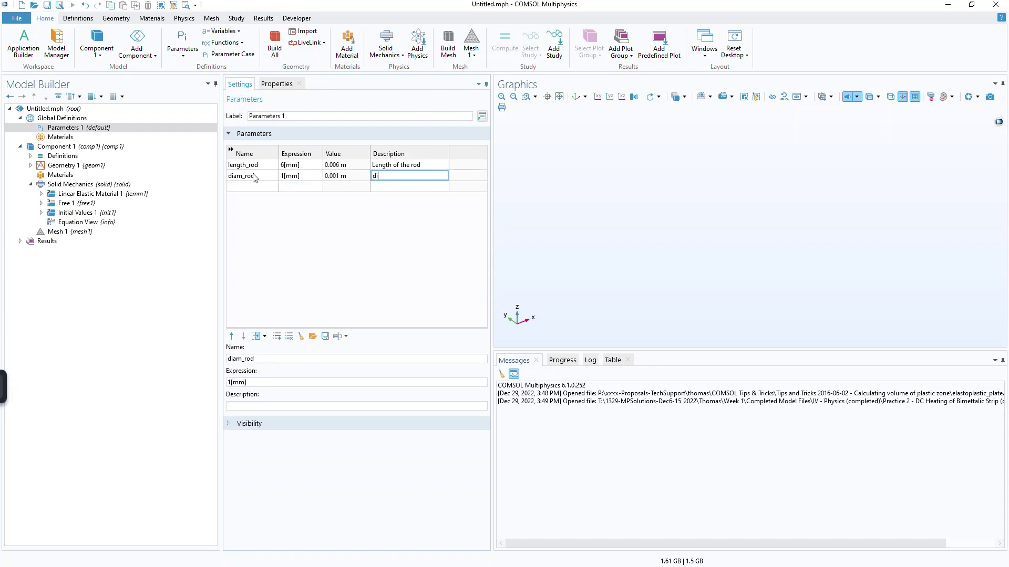
text(iameter of the rod)
key(Tab)
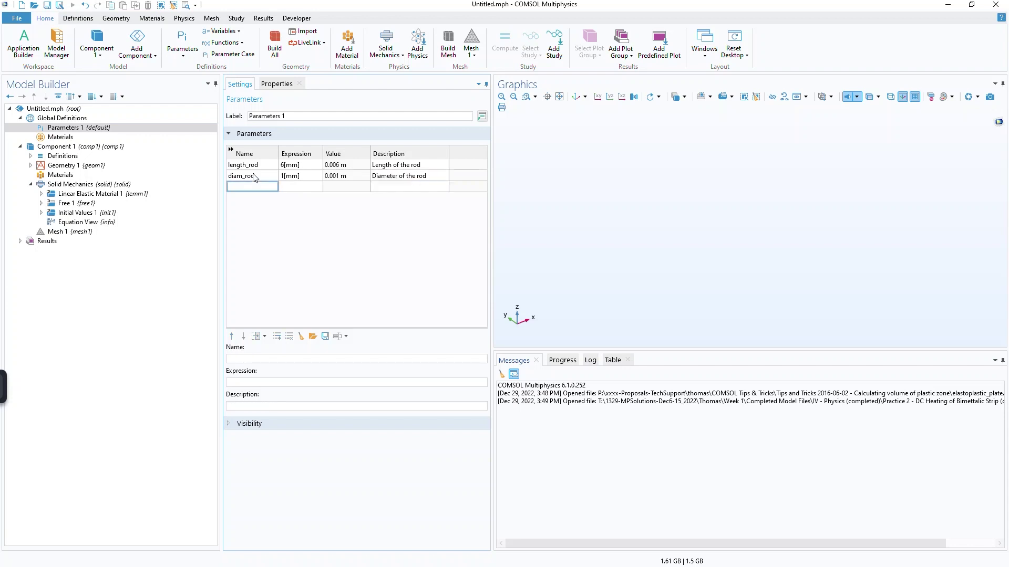
click(253, 176)
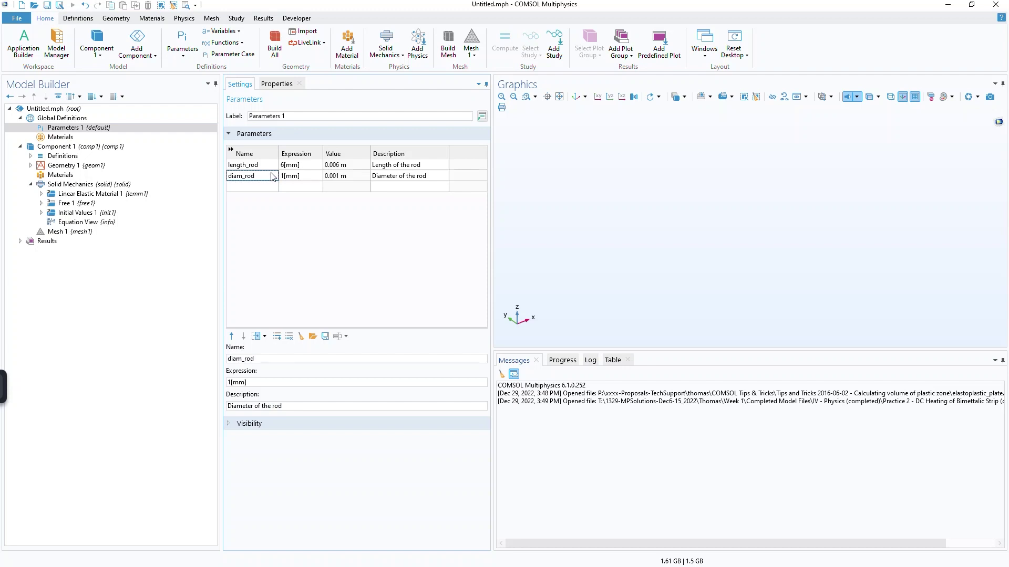
- Add the parameter load_x = 10[N] described as 'Load on rod'
click(258, 186)
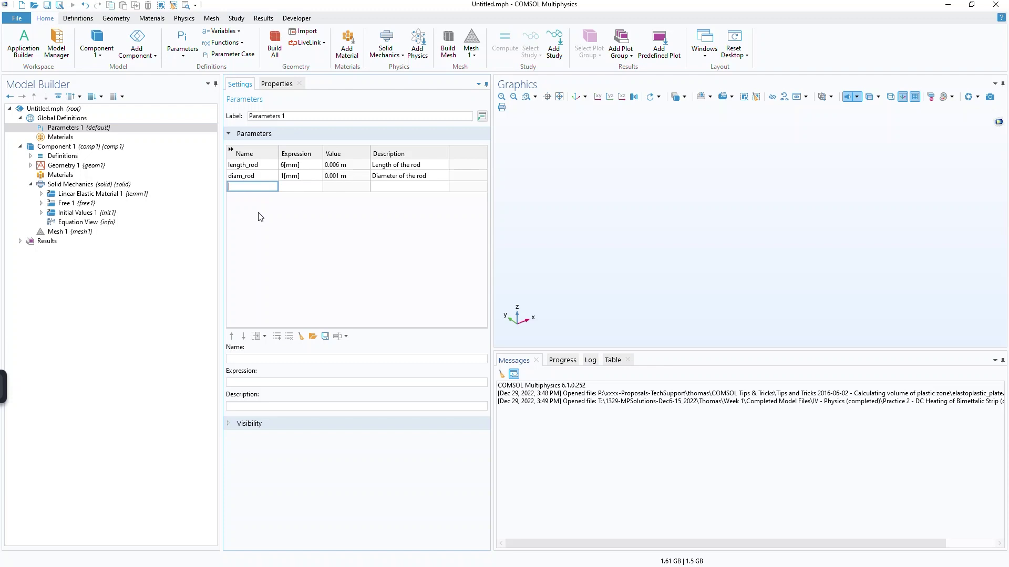
text(load_x)
key(Tab)
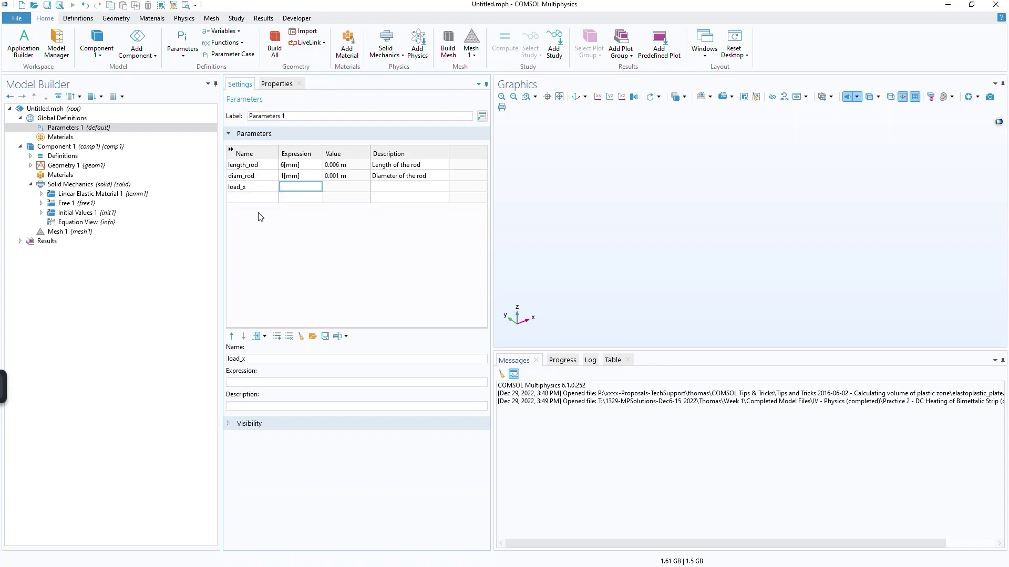
text(10[N)
key(Tab)
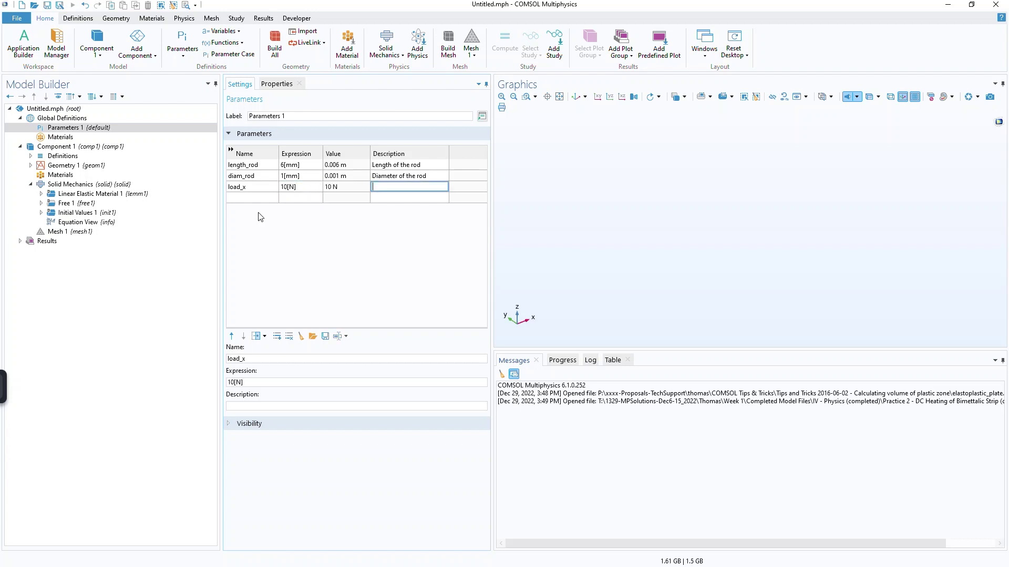
text(Load on rod)
key(Tab)
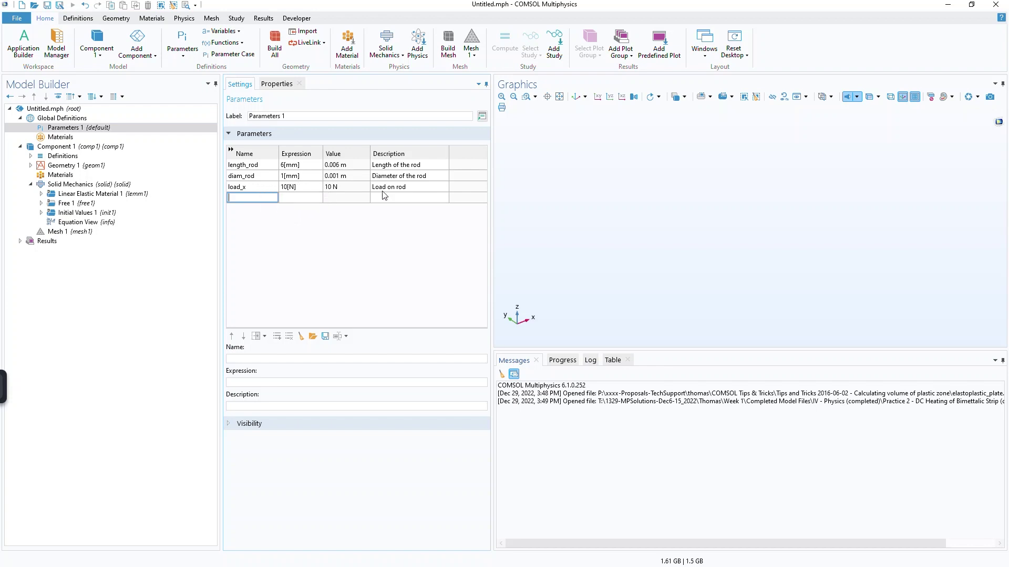
click(413, 191)
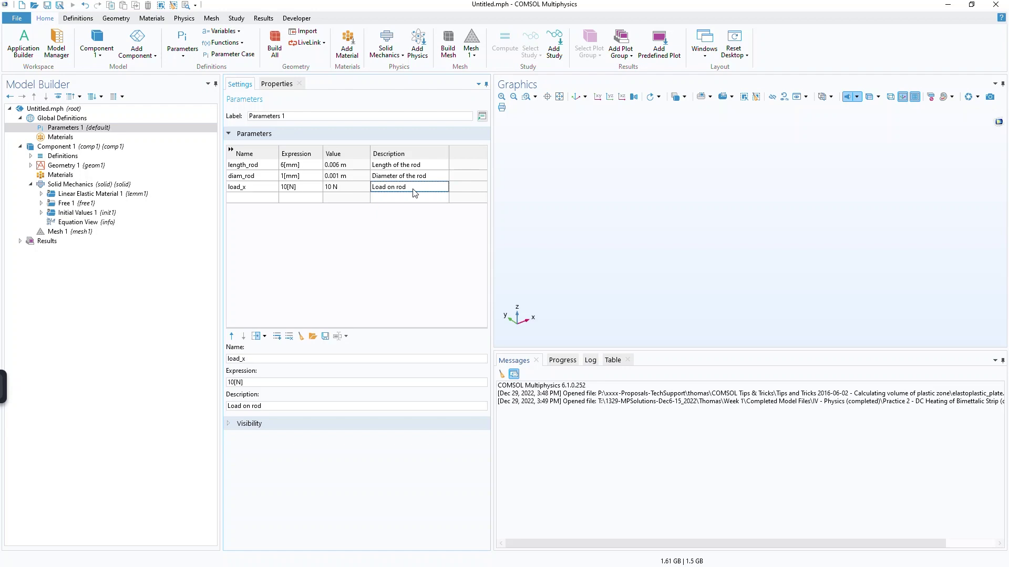
click(82, 167)
- Add a Cylinder to the geometry and enter a radius expression of half the rod diameter
right_click(83, 167)
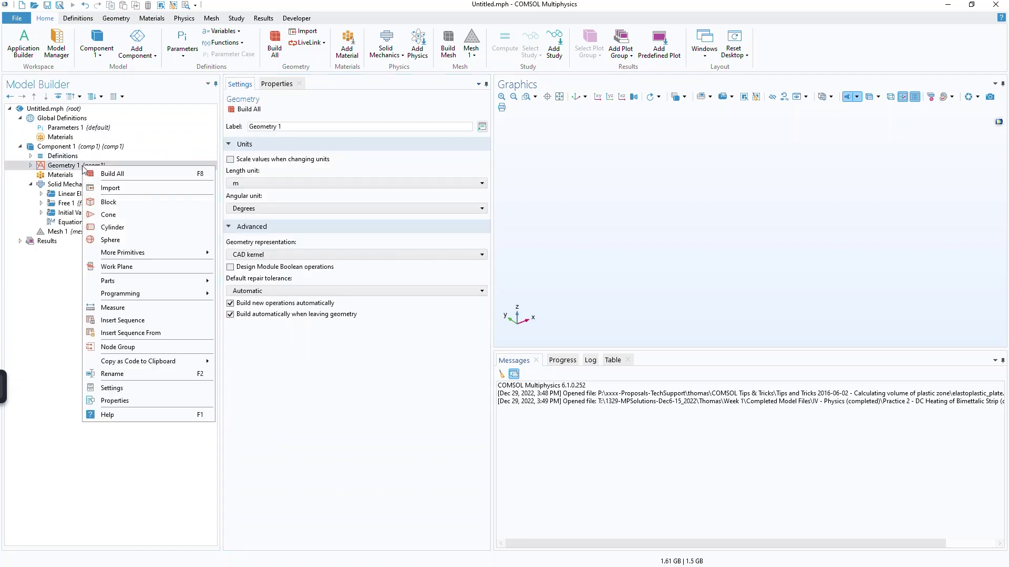
click(112, 228)
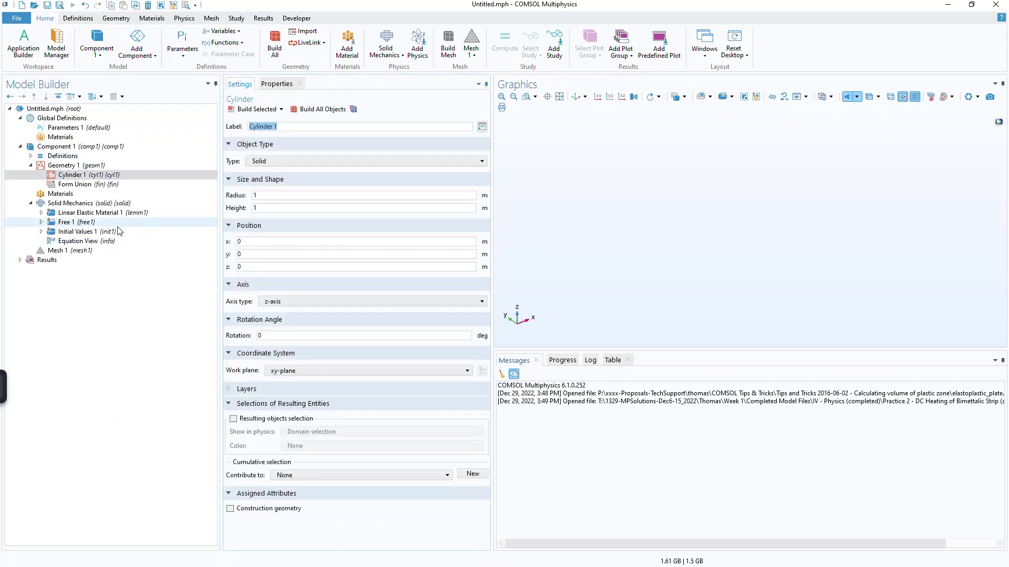
double_click(268, 196)
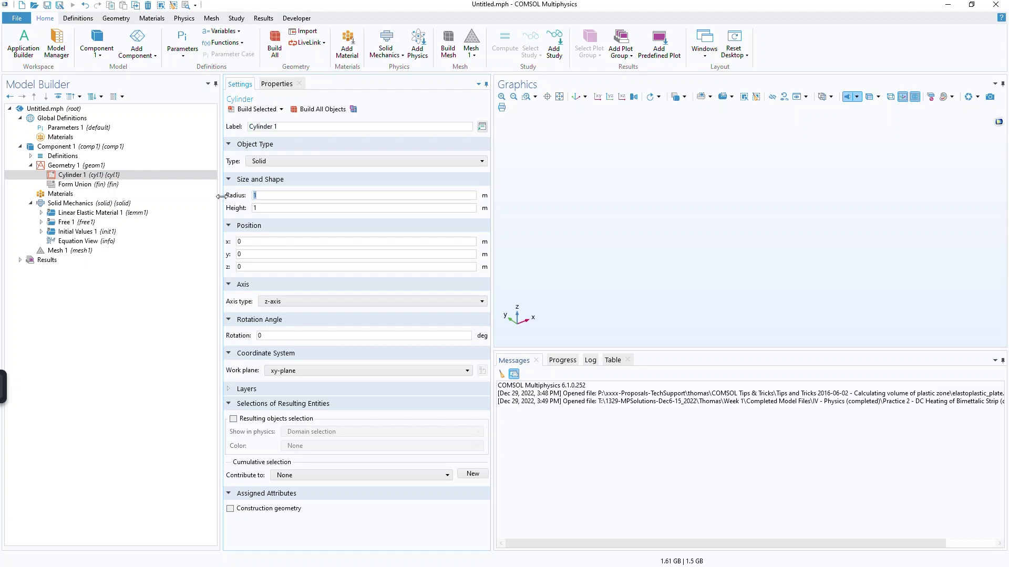
text(6[mm])
click(265, 195)
drag(292, 195, 216, 193)
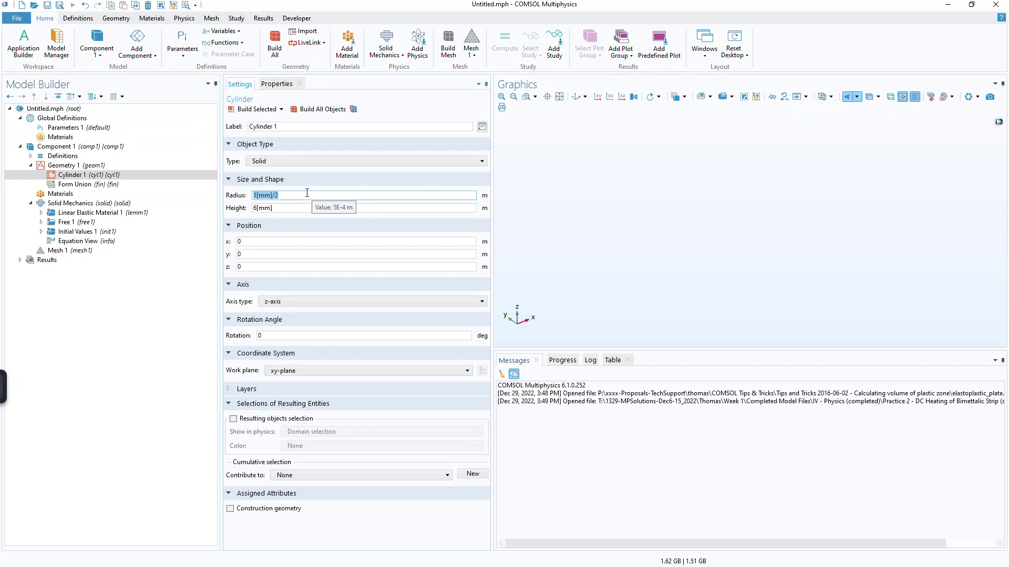
text(rod_)
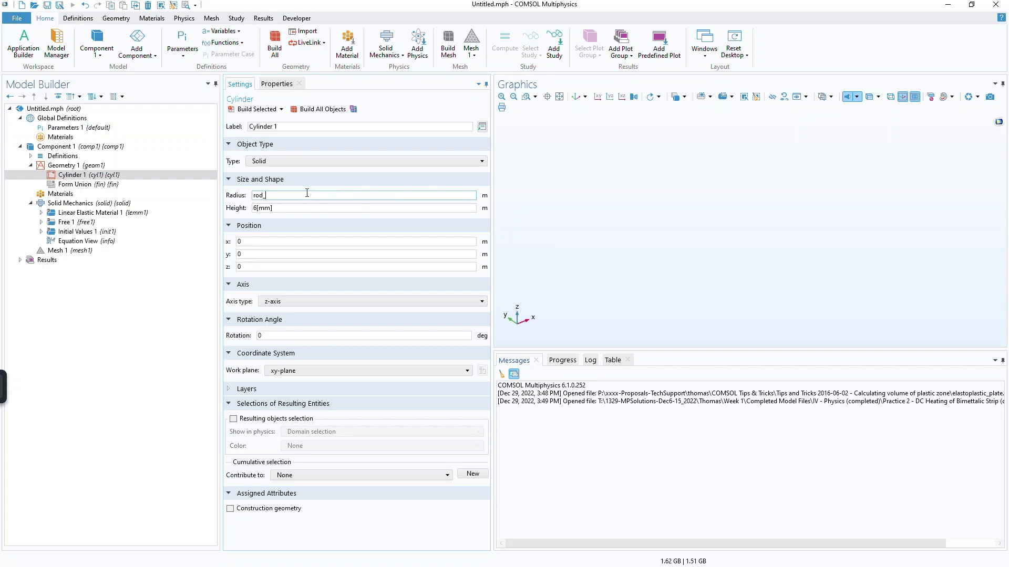
text(diam/2)
key(Tab)
- Correct the cylinder radius to diam_rod/2 after checking the parameter name in Parameters 1
click(79, 128)
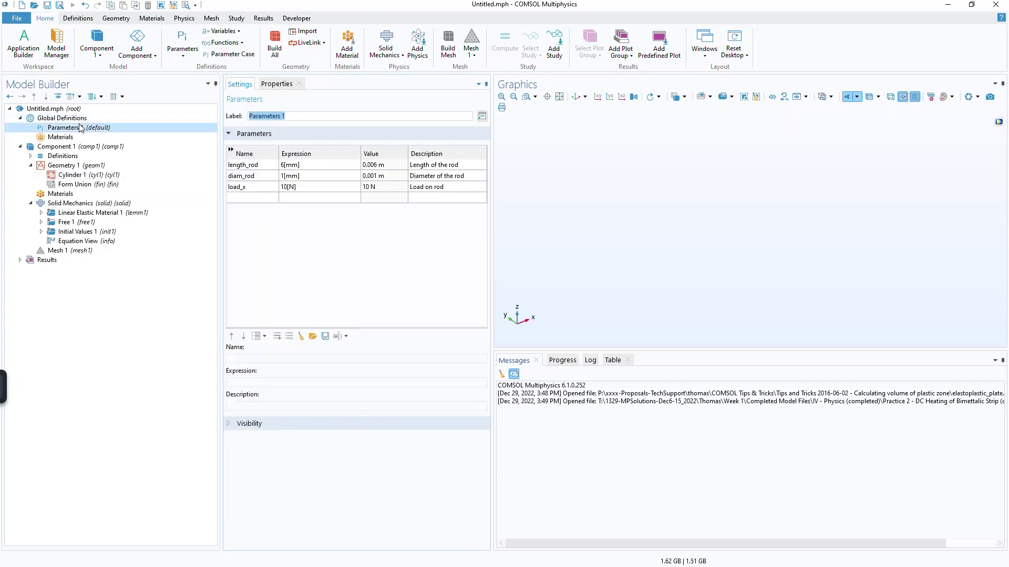
click(246, 176)
click(251, 177)
key(ctrl+c)
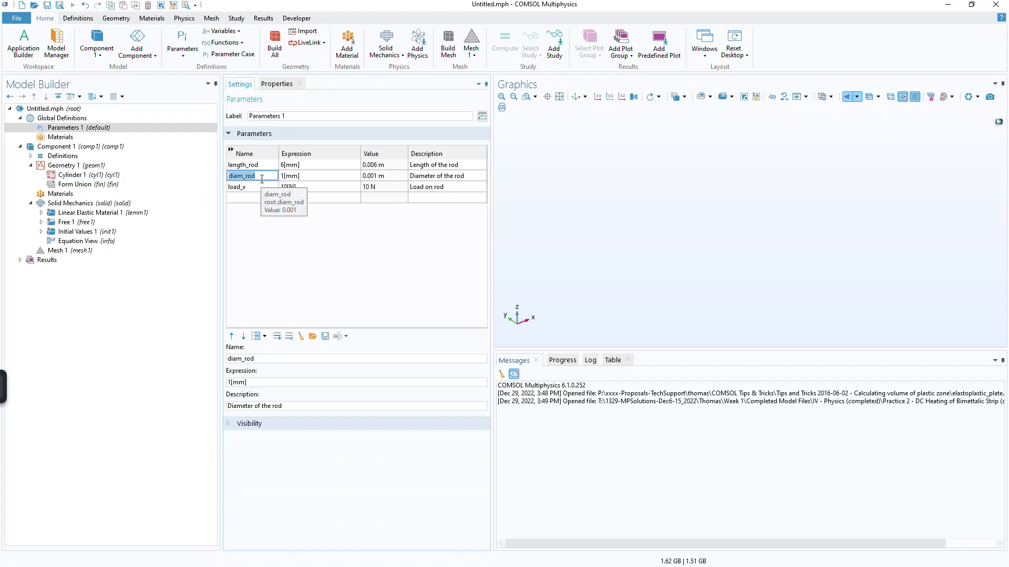
click(117, 176)
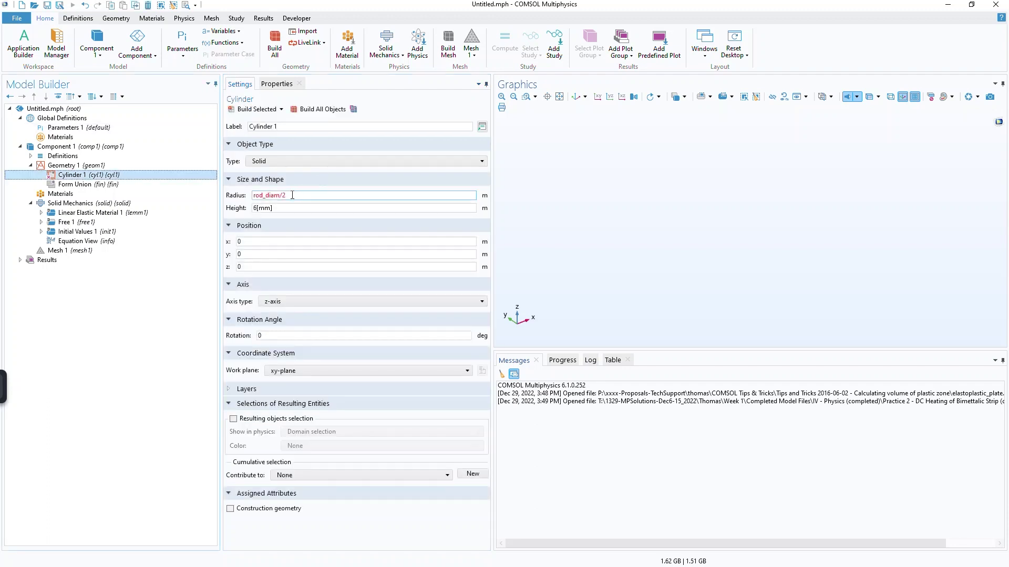
double_click(340, 195)
key(ctrl+v)
text(/)
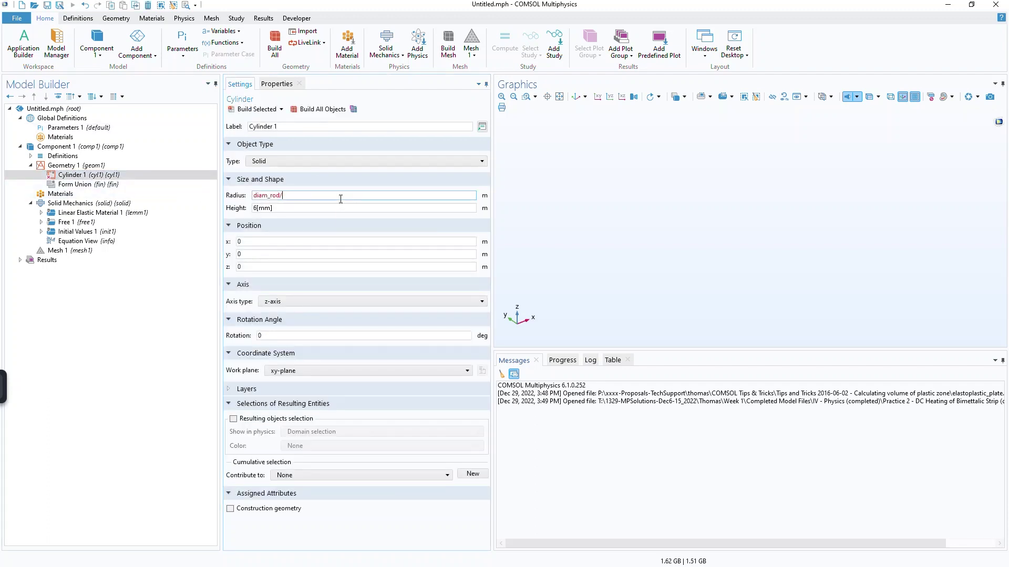
text(2)
key(Tab)
- Set the cylinder height to length_rod and build the geometry
key(BackSpace)
key(BackSpace)
text(length_rod)
key(Tab)
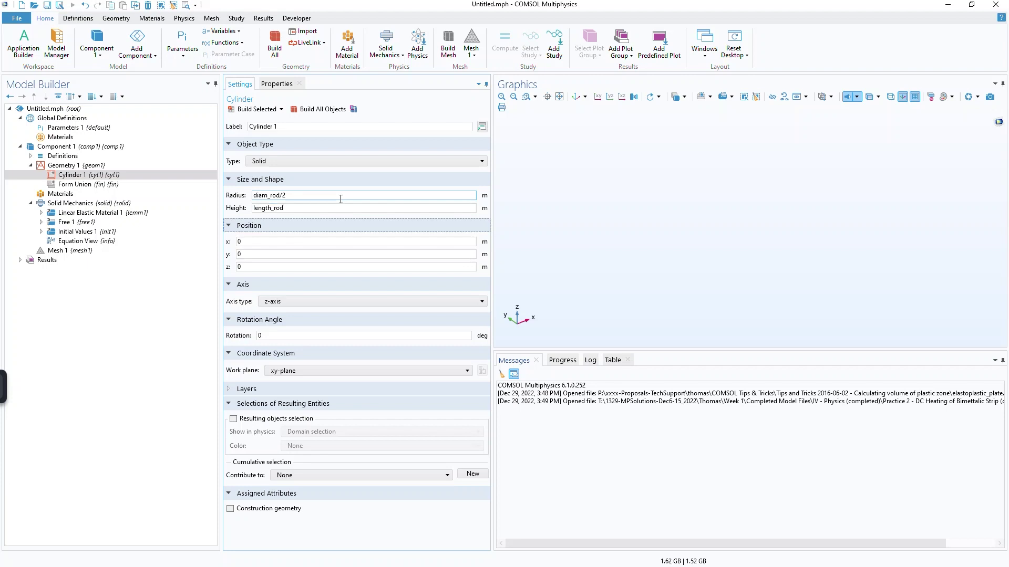
click(254, 110)
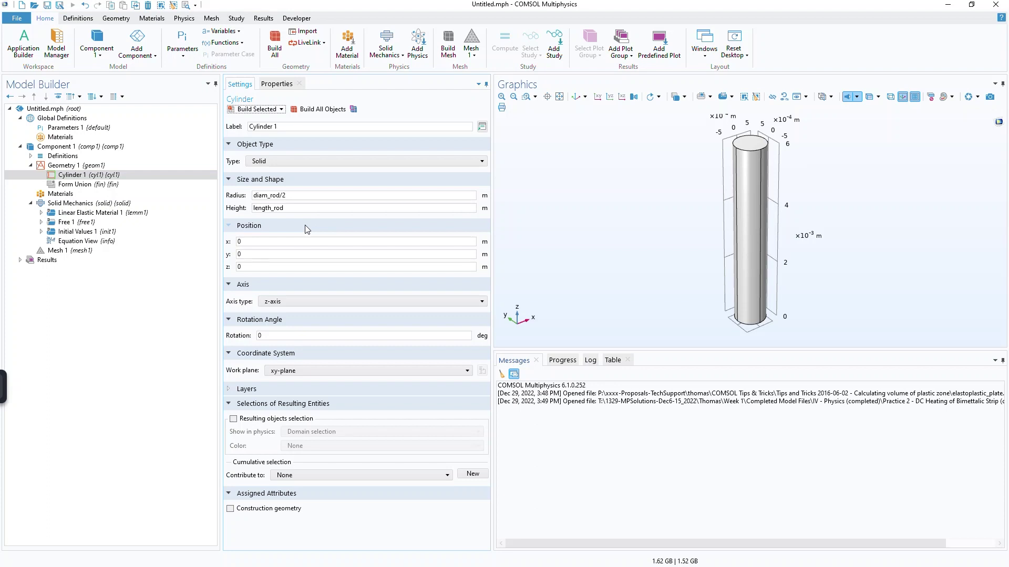
- Confirm the built rod's radius evaluates to 5E-4 m and its height to 0.006 m
mouse_move(269, 195)
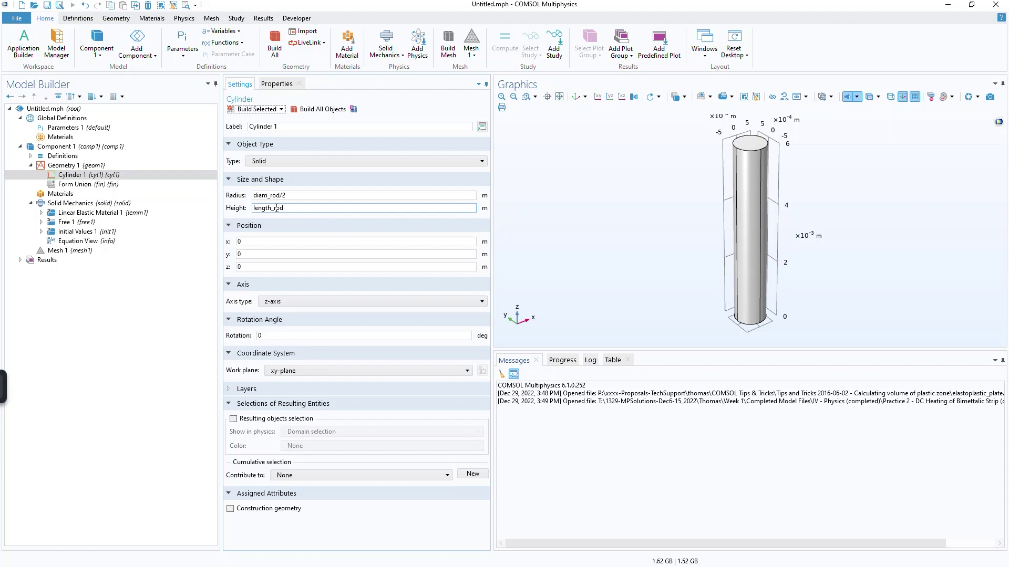
click(105, 129)
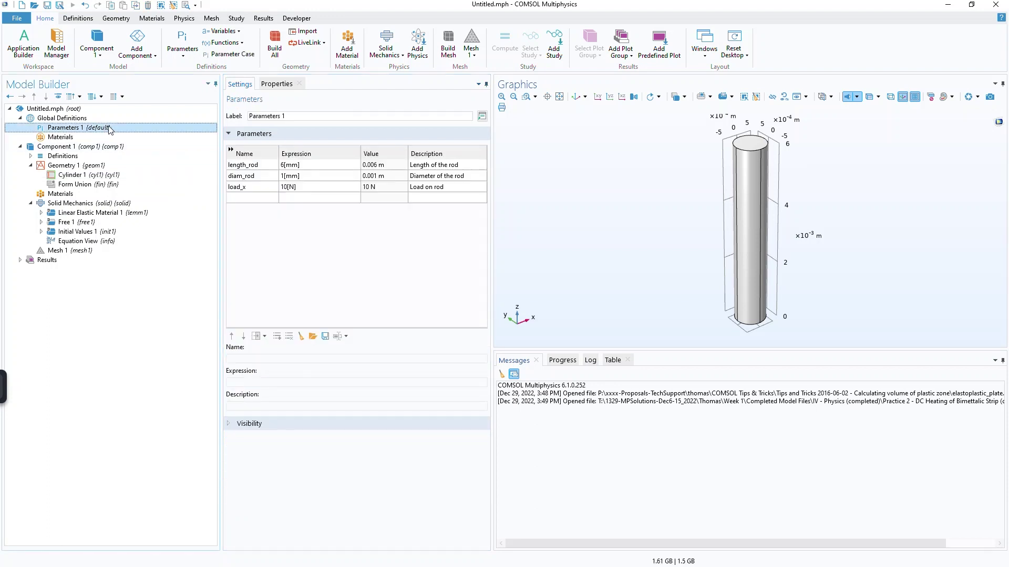
mouse_move(283, 169)
click(96, 176)
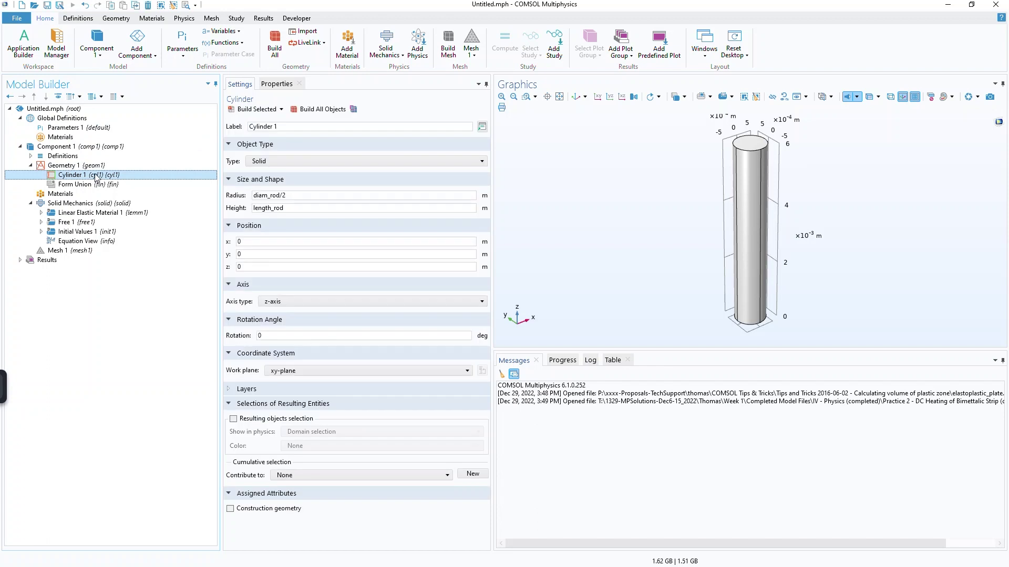
click(63, 127)
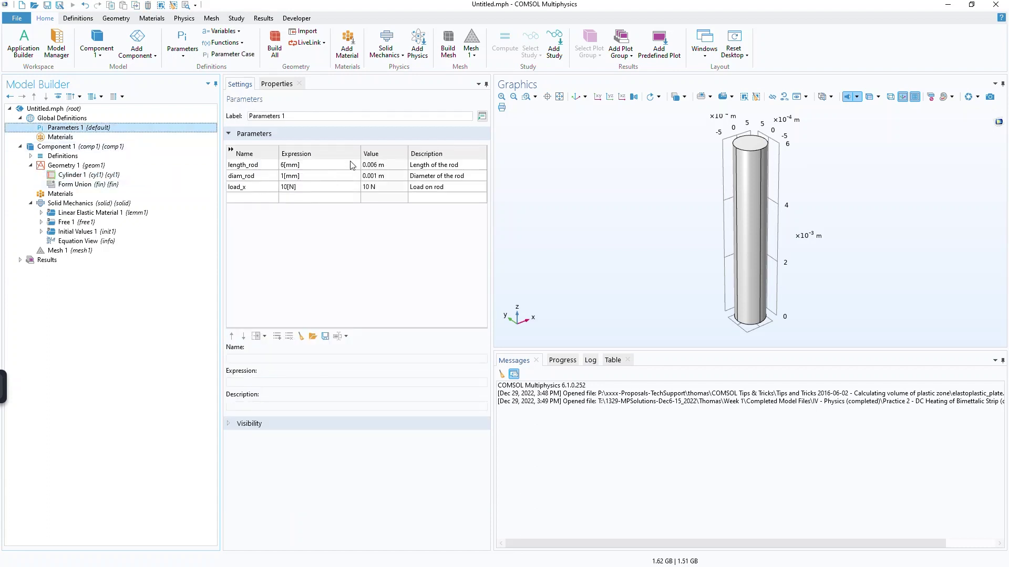
drag(360, 153, 330, 153)
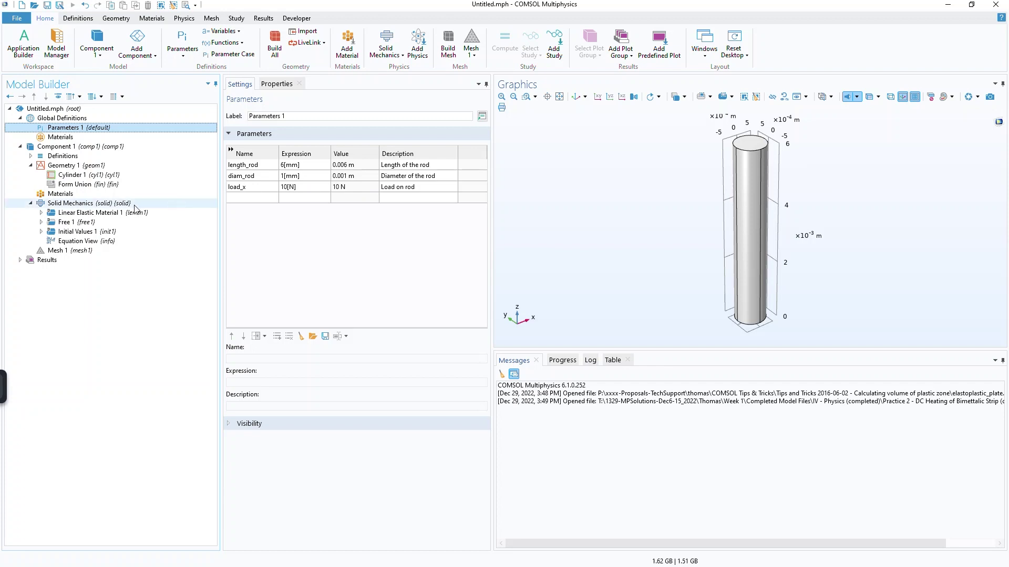
click(106, 176)
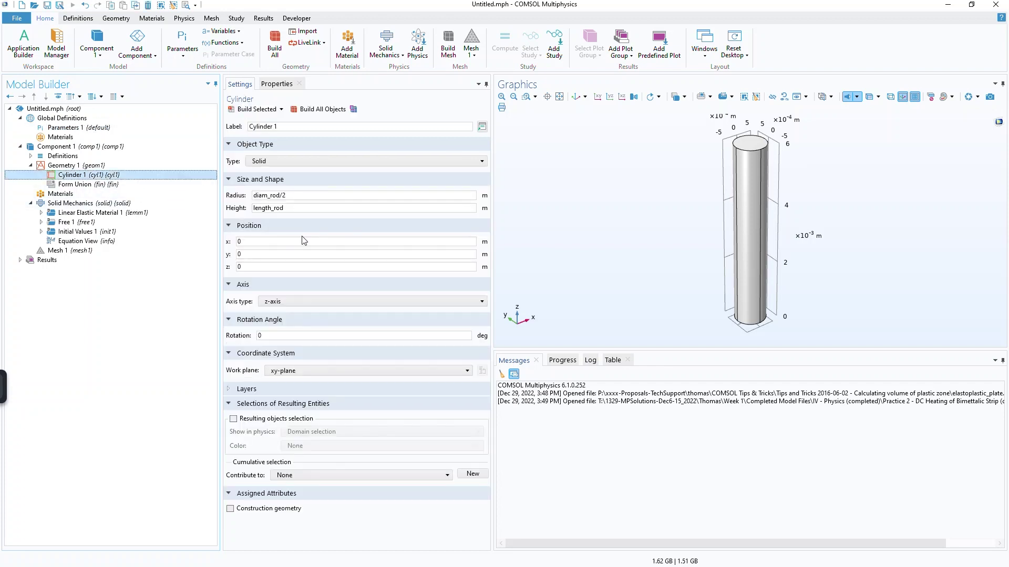
mouse_move(273, 198)
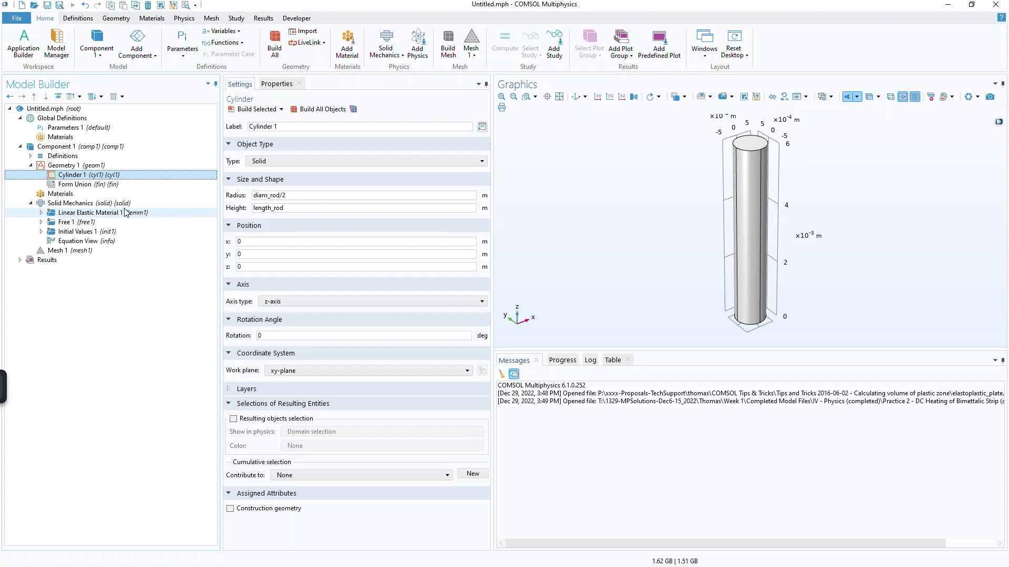
click(113, 205)
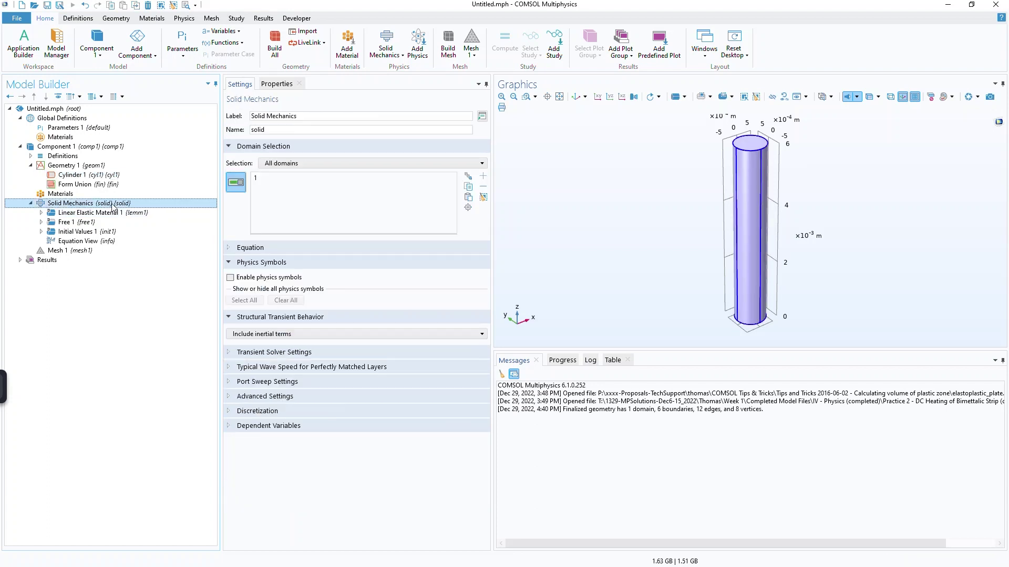
- Apply Boundary Load 1 to the rod's top face (boundary 4) with load type Total force
right_click(113, 206)
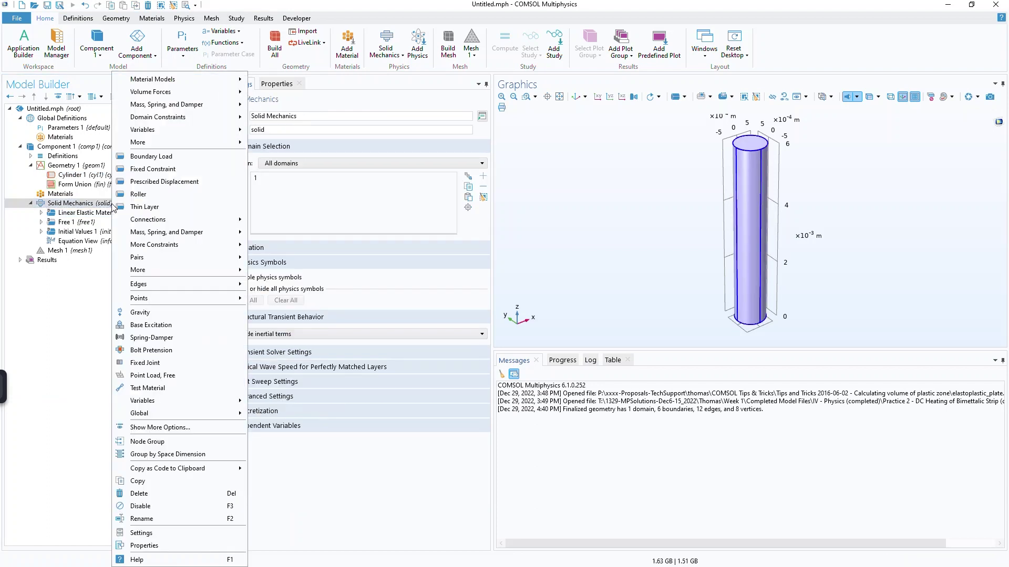
key(Escape)
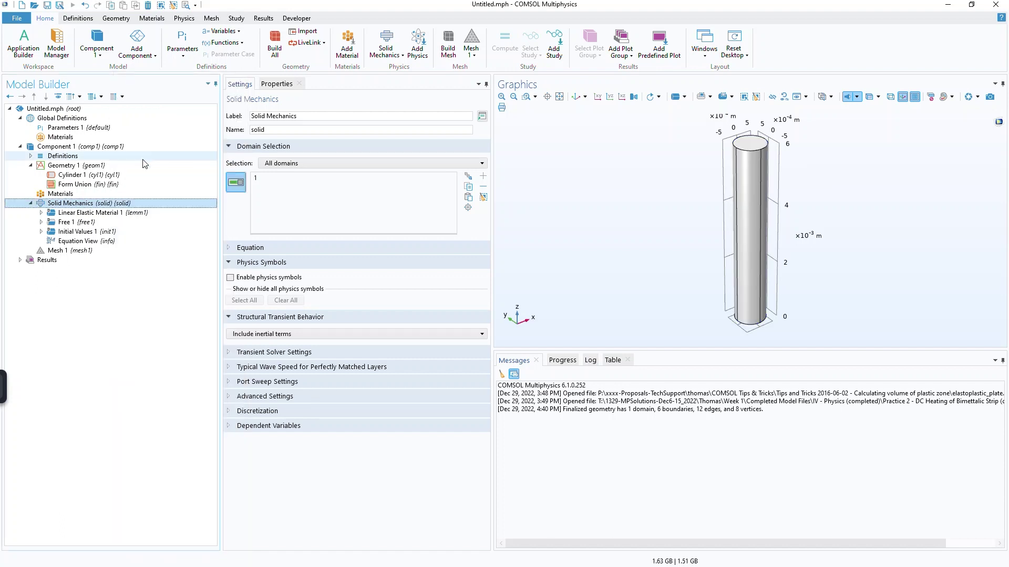
click(750, 146)
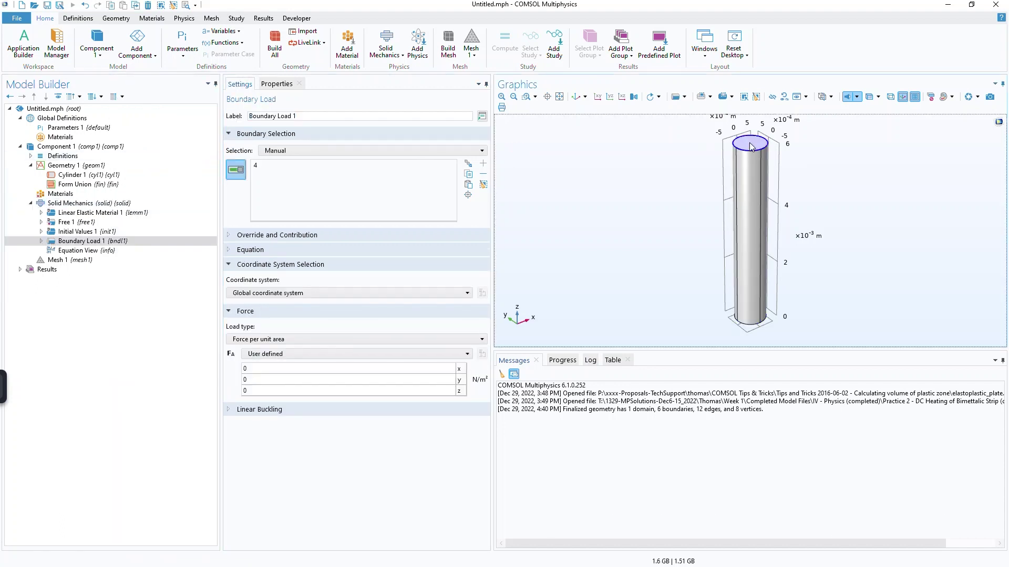
click(257, 339)
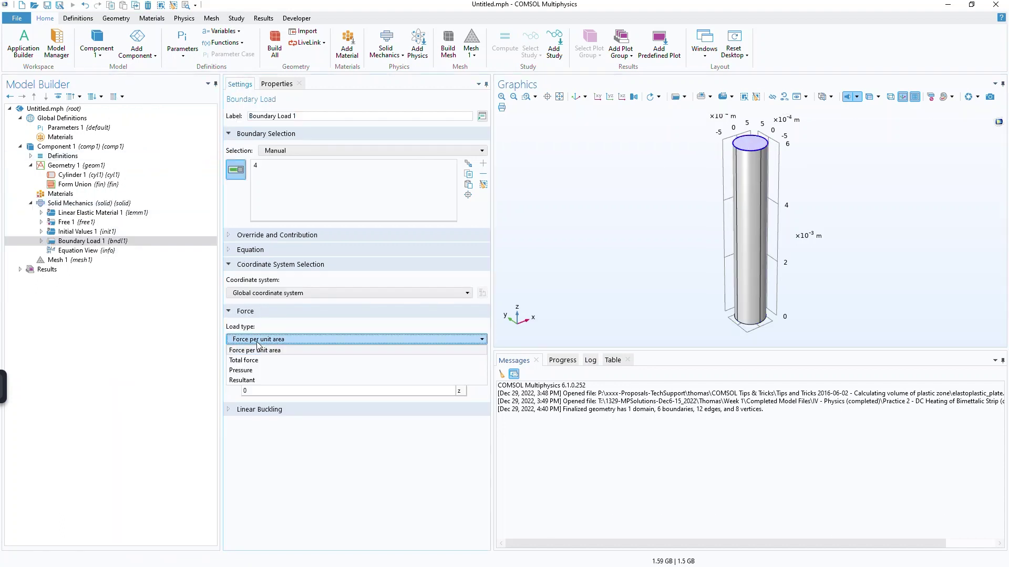
click(258, 360)
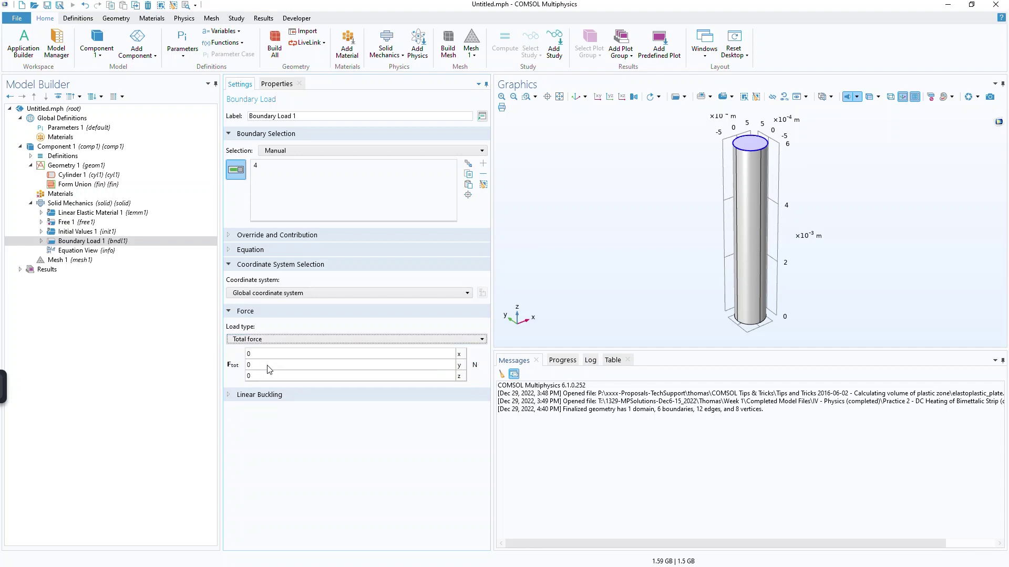
click(266, 355)
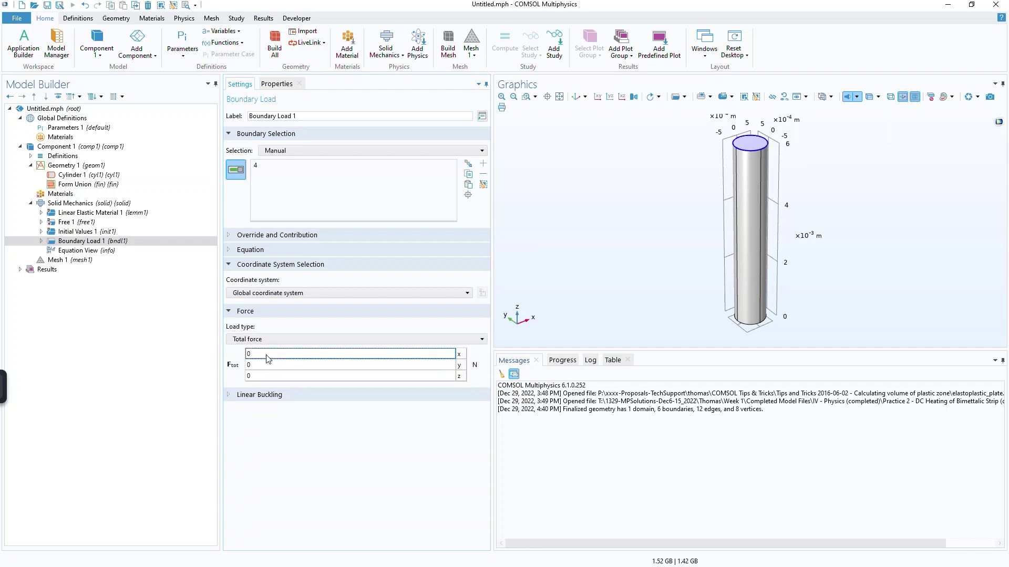
double_click(266, 354)
- Enter load_x as the total force x component, giving 10 N with y and z left at 0
click(78, 128)
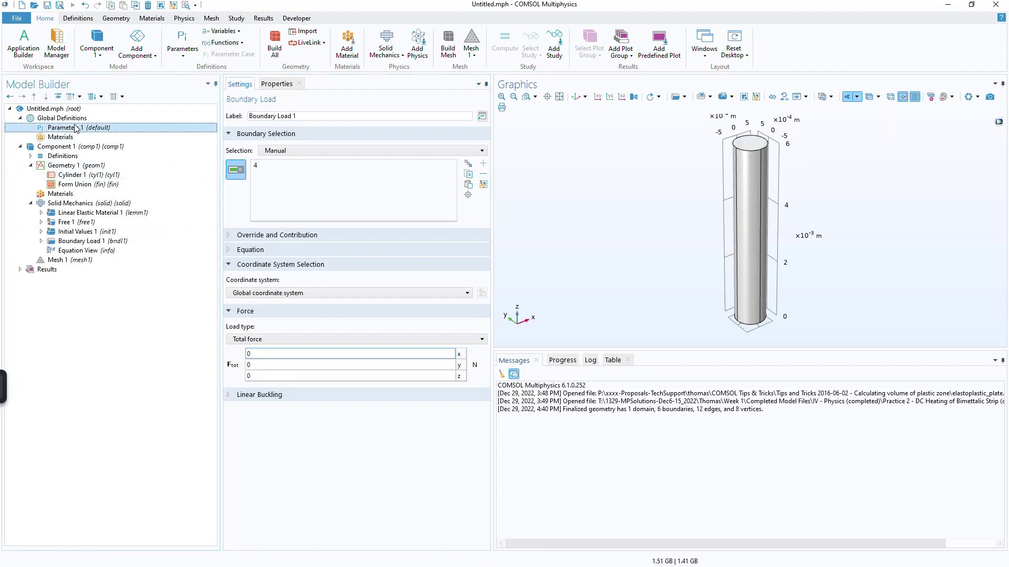
click(84, 241)
double_click(259, 355)
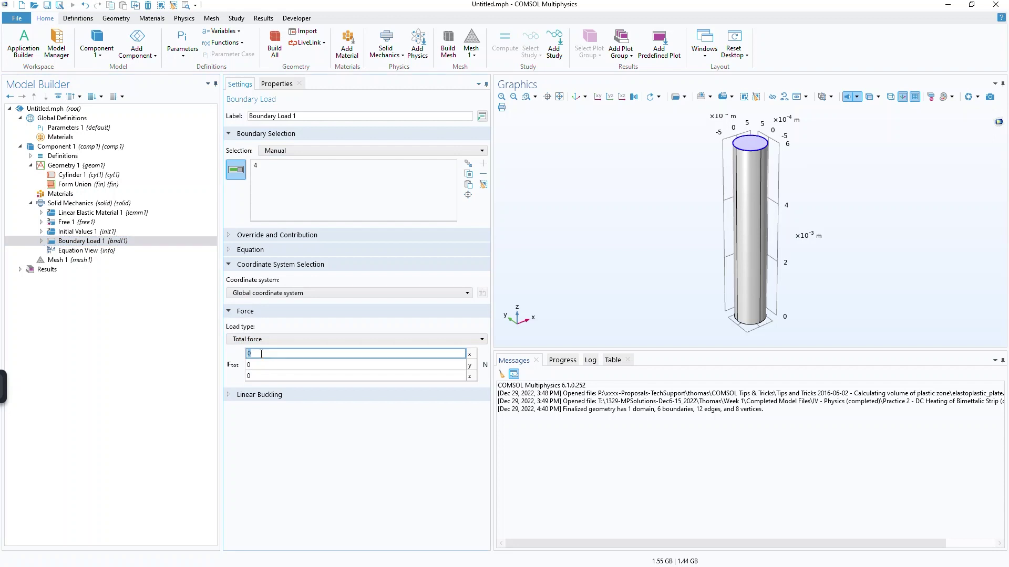
text(load_x)
key(Tab)
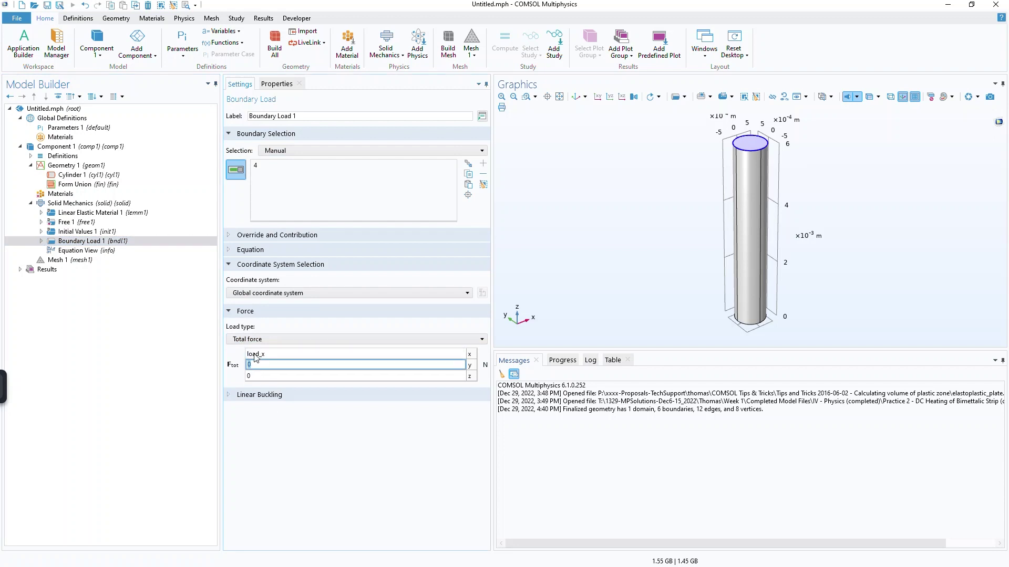
mouse_move(256, 356)
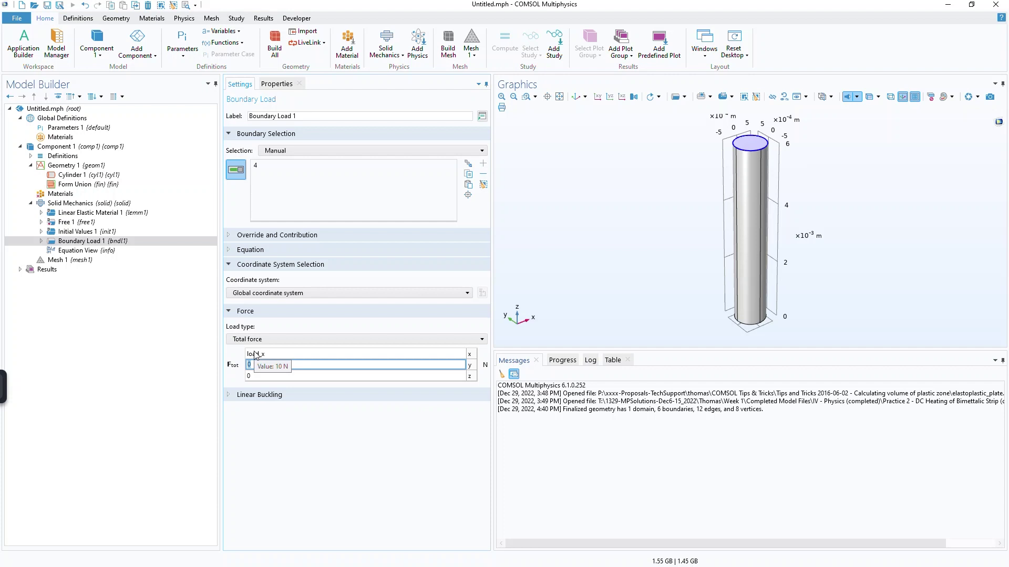